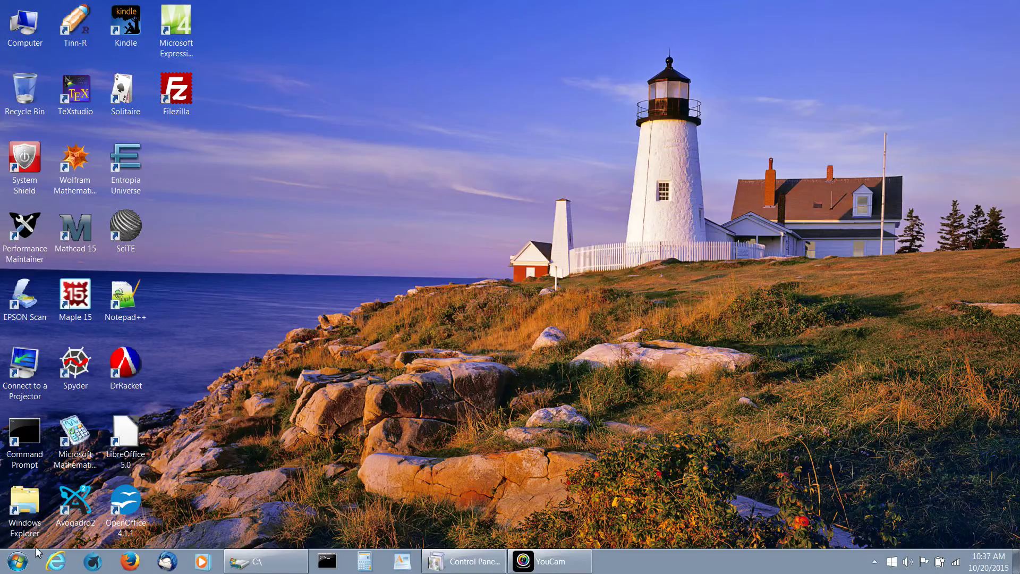
- Open Control Panel from Start and bring up Programs and Features listing 626 installed programs
click(18, 563)
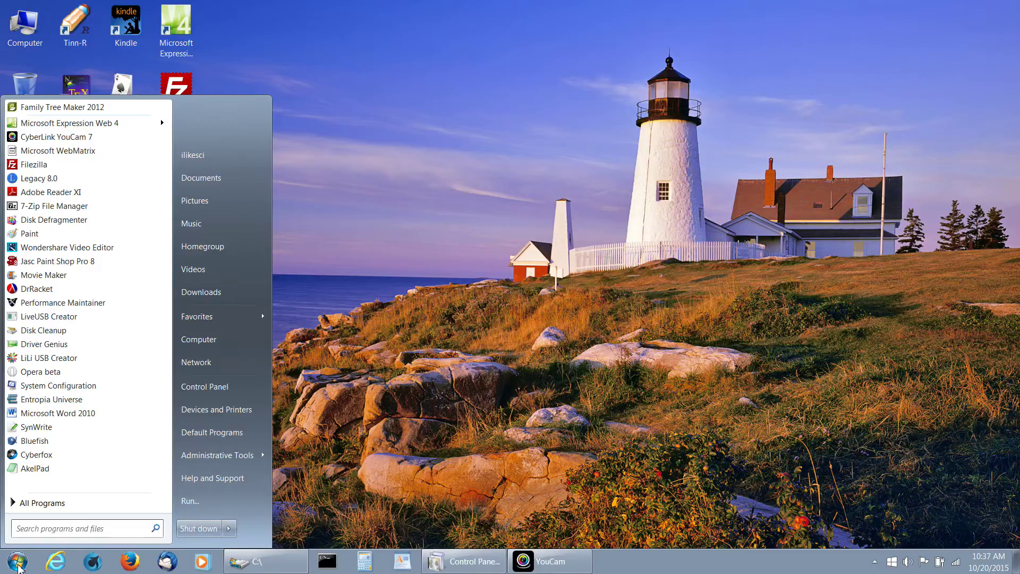
click(206, 386)
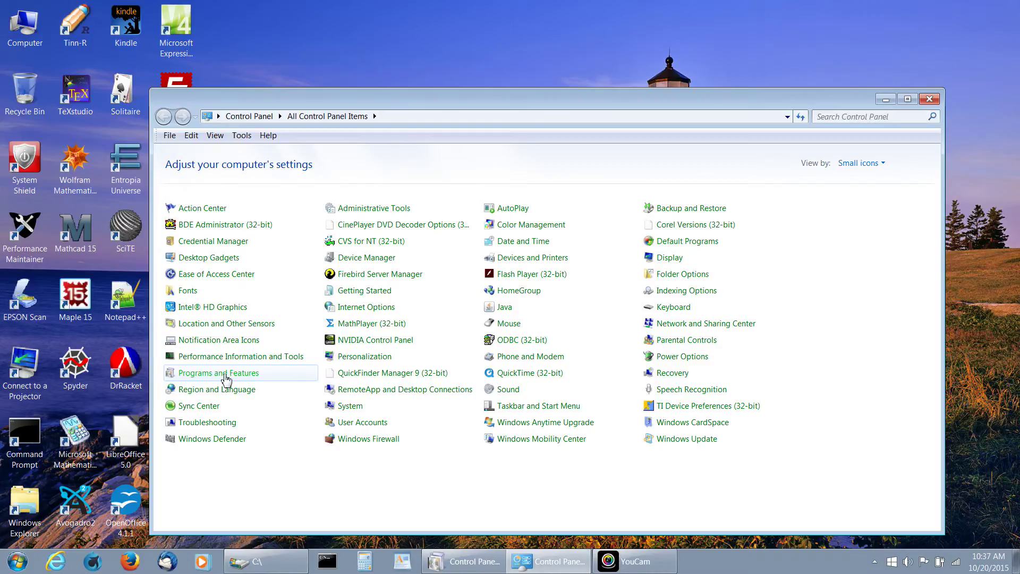
click(934, 102)
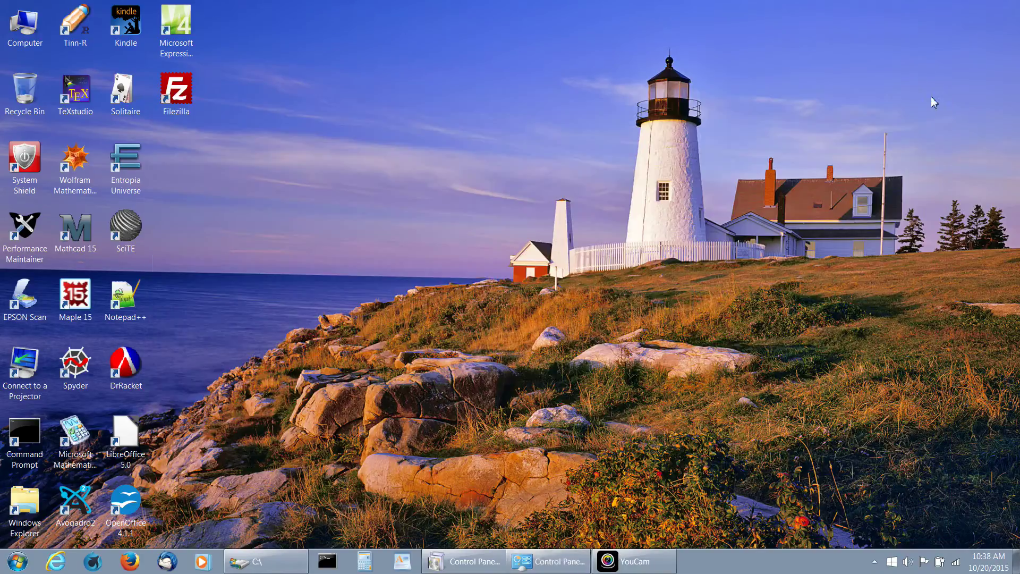
click(461, 563)
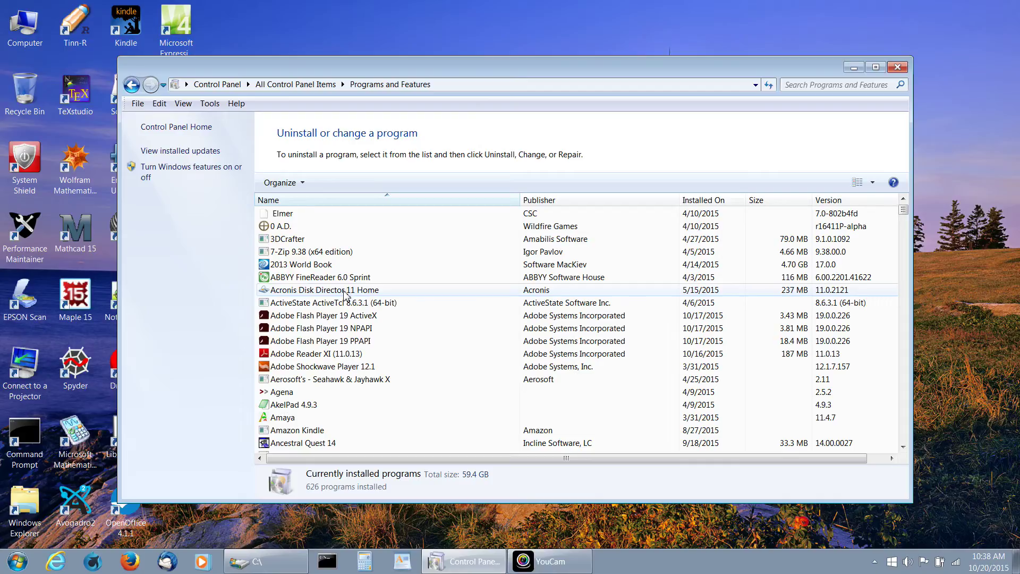
scroll(344, 294, down, 1)
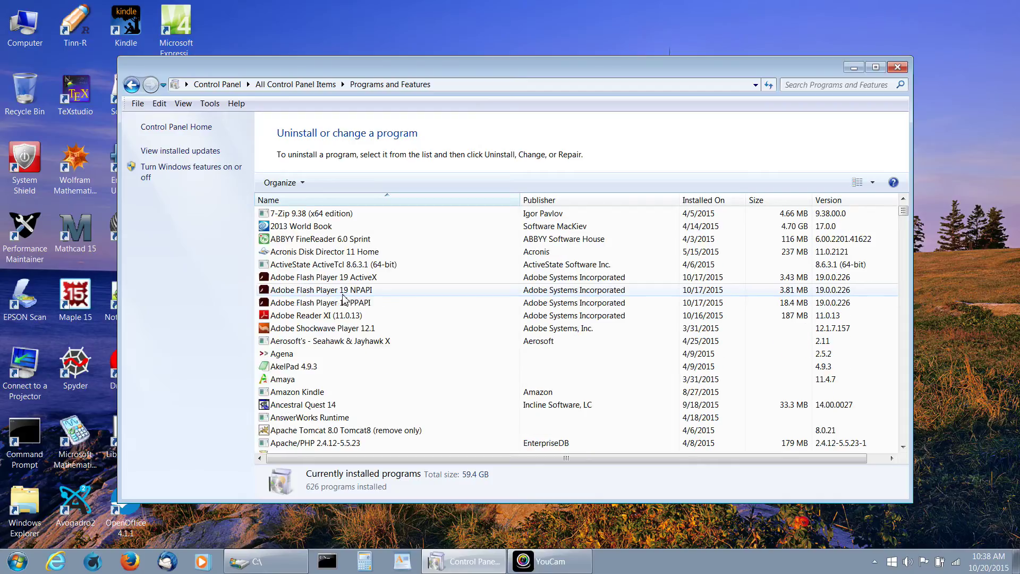
scroll(344, 300, down, 1)
scroll(345, 299, down, 2)
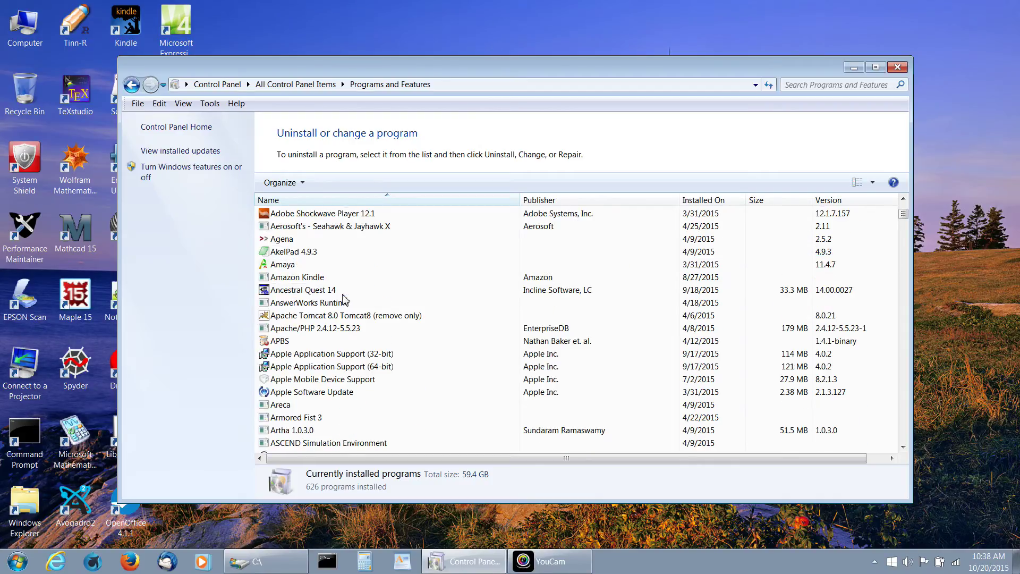
scroll(344, 299, down, 2)
scroll(345, 299, down, 3)
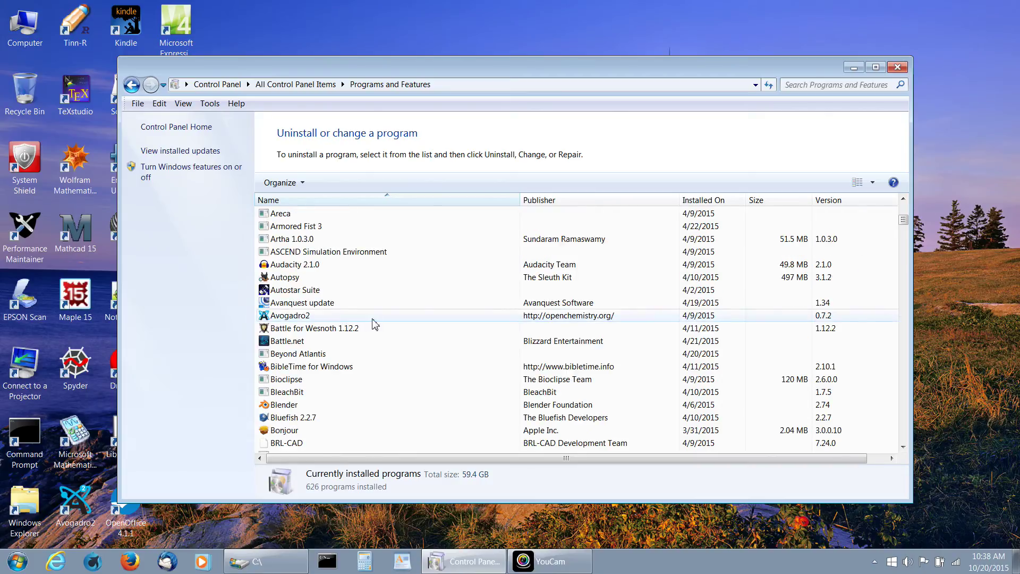
scroll(374, 323, down, 1)
scroll(373, 323, down, 3)
scroll(373, 322, down, 2)
scroll(376, 323, down, 2)
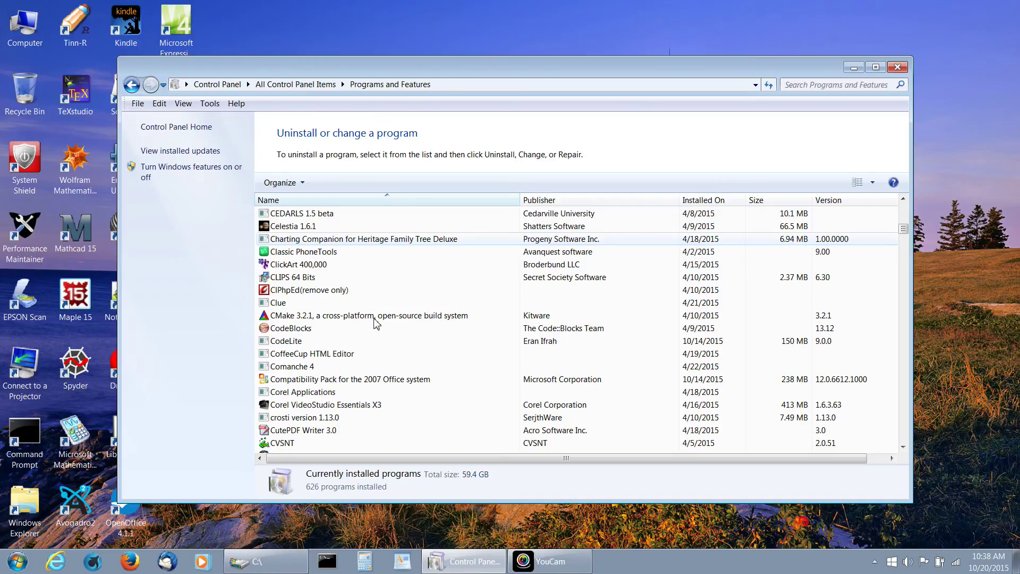
scroll(377, 323, down, 1)
scroll(376, 322, down, 3)
scroll(376, 322, down, 2)
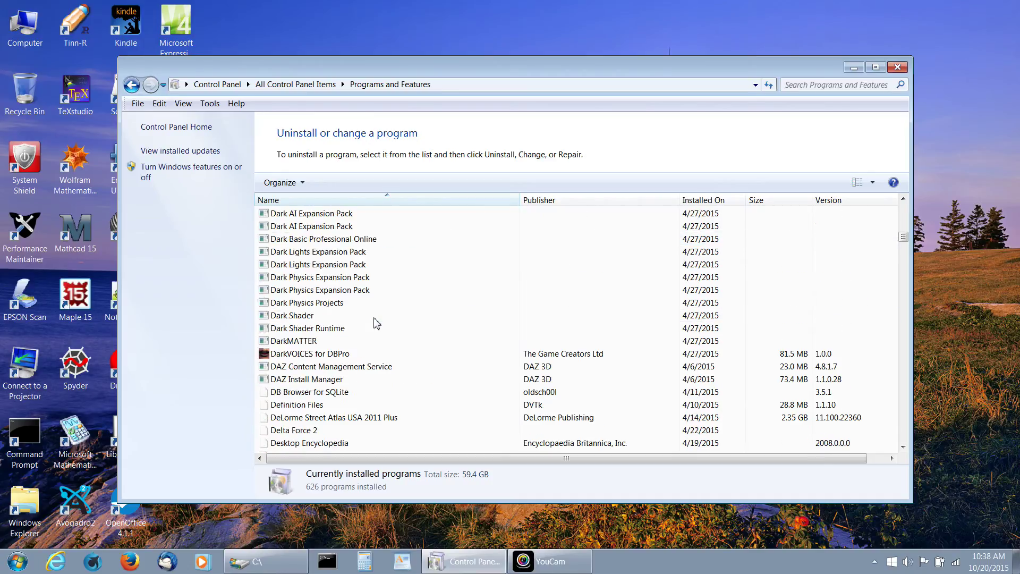
scroll(376, 323, down, 2)
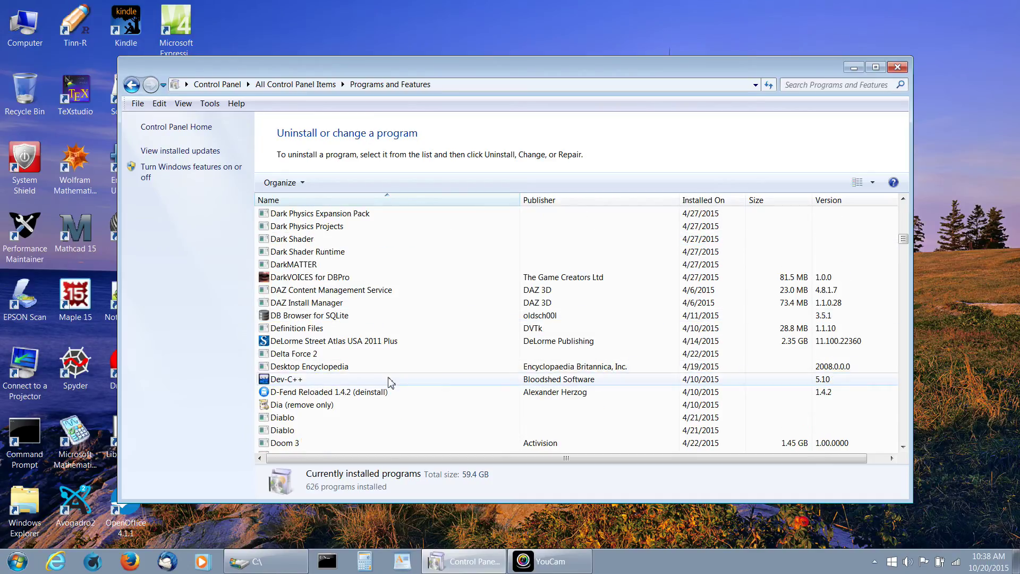
- Select the Dev-C++ entry in the installed programs list
click(283, 382)
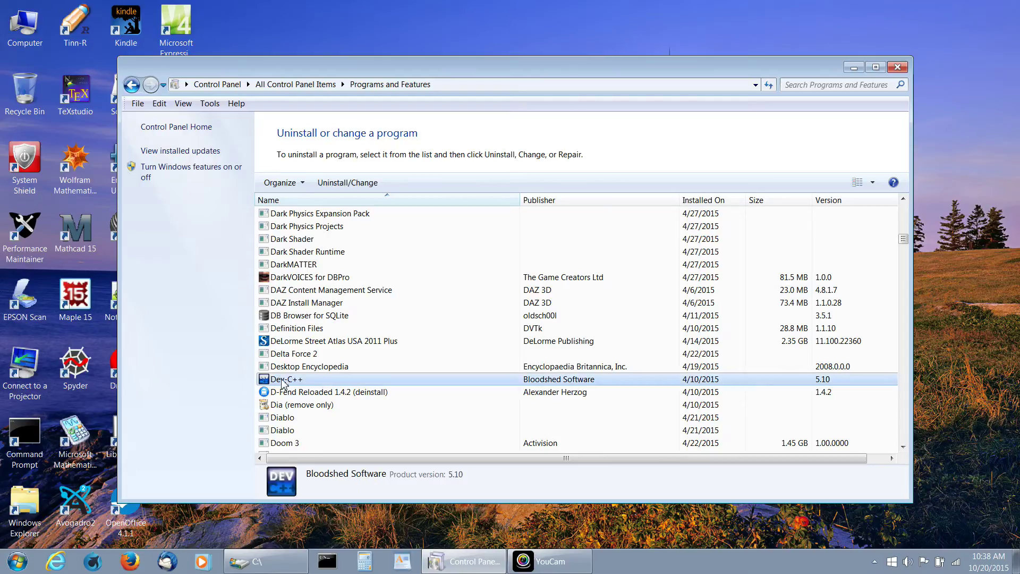
- Start the Dev-C++ 5.10 uninstaller, cancel it, and close Programs and Features
click(345, 185)
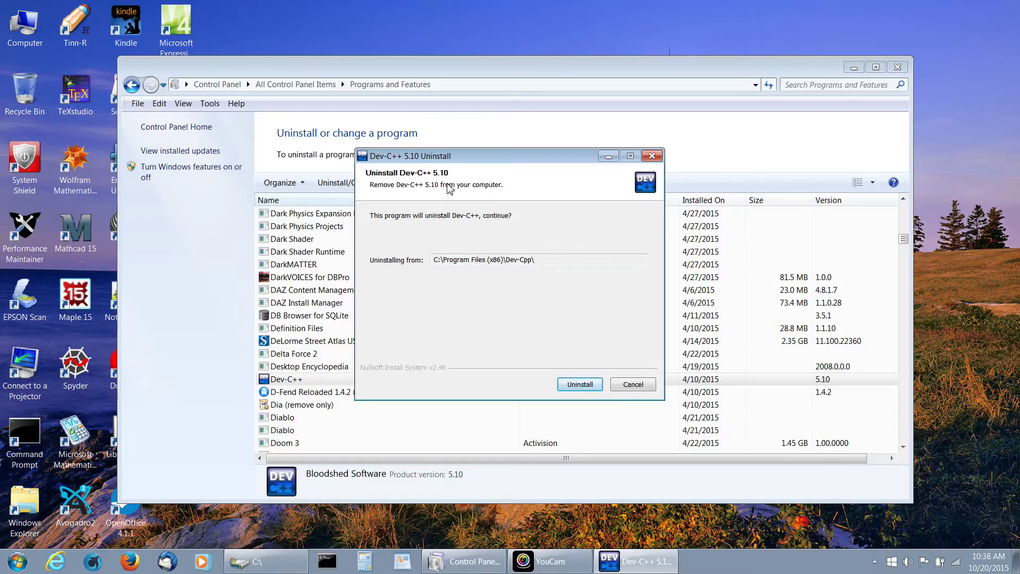
click(632, 384)
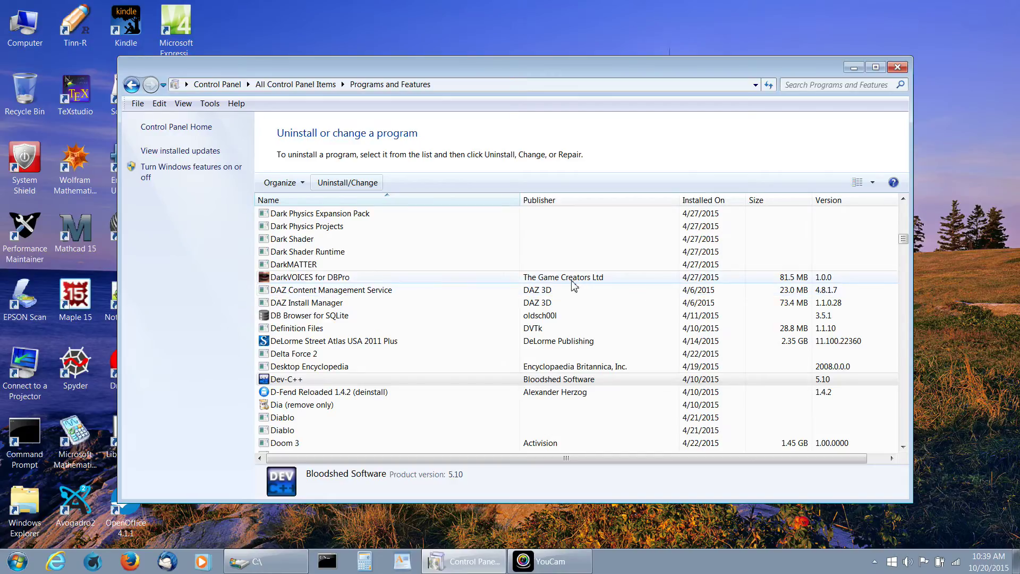
click(899, 67)
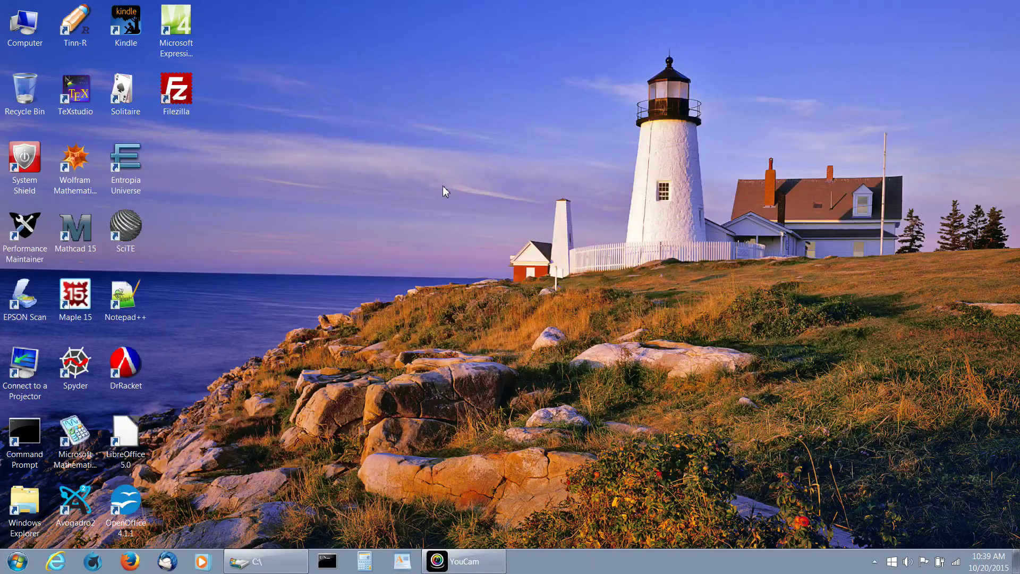
- In Explorer, expand and open C:\0 A.D to show its nine items, including Uninstall.exe
click(255, 565)
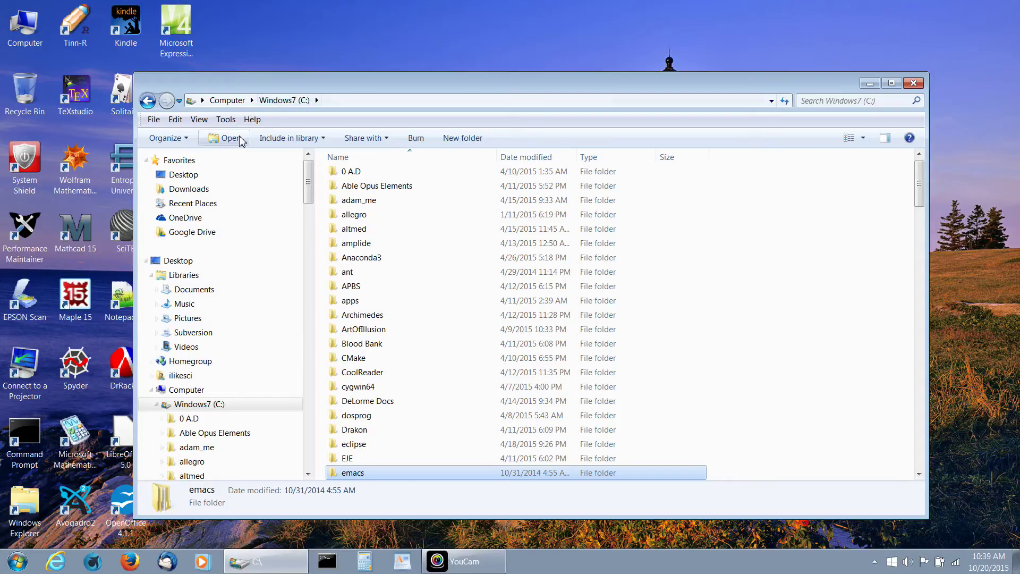
mouse_move(223, 319)
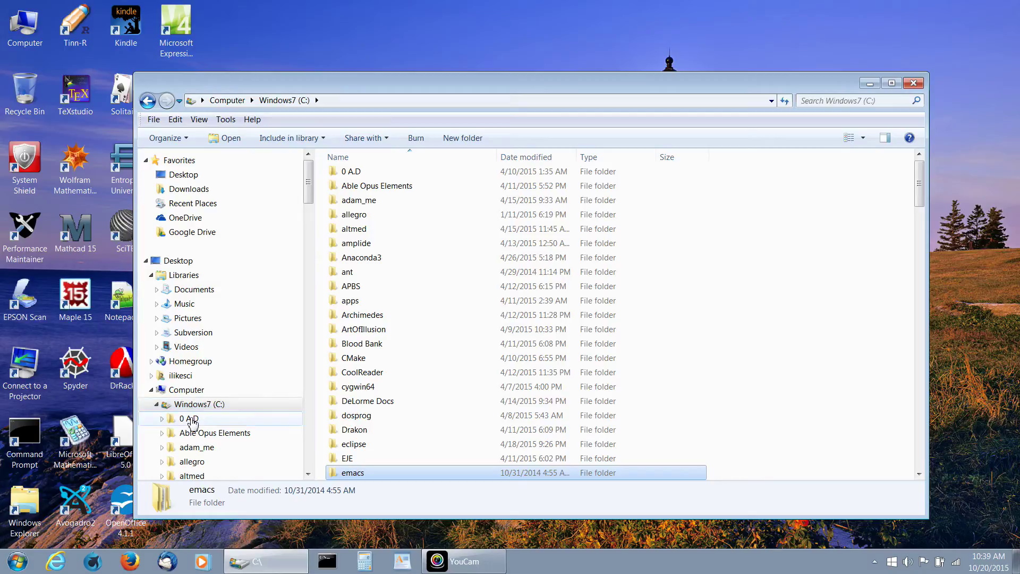
click(165, 420)
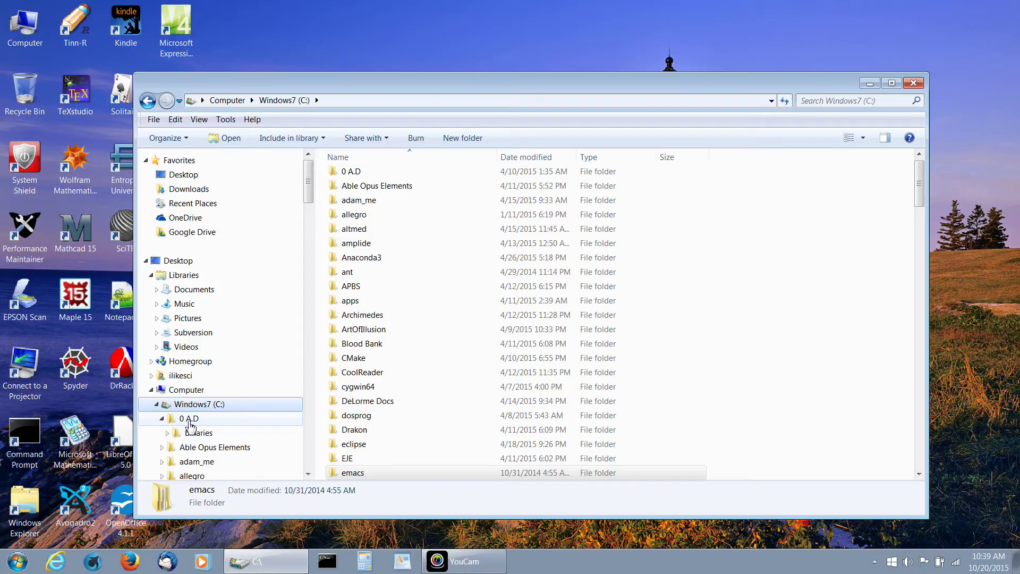
click(189, 418)
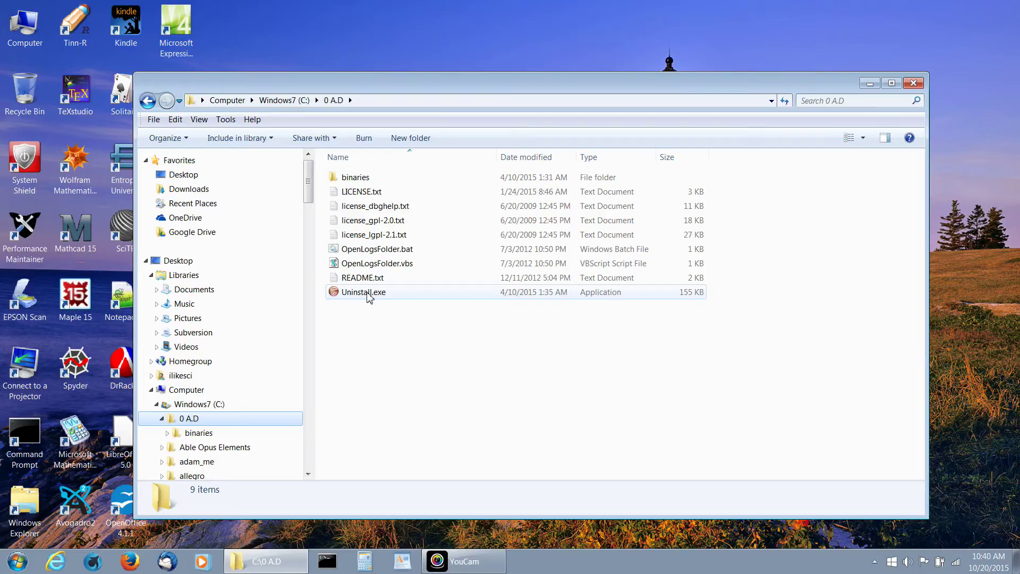
- Collapse 0 A.D in the folder tree and open C:\Stuff with the emacs 7z archive
click(17, 563)
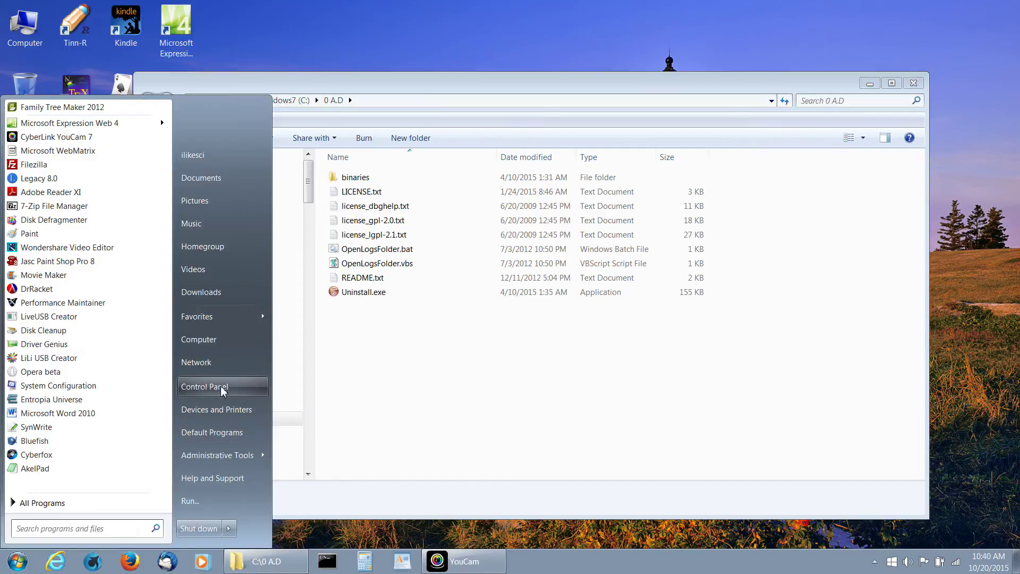
click(466, 384)
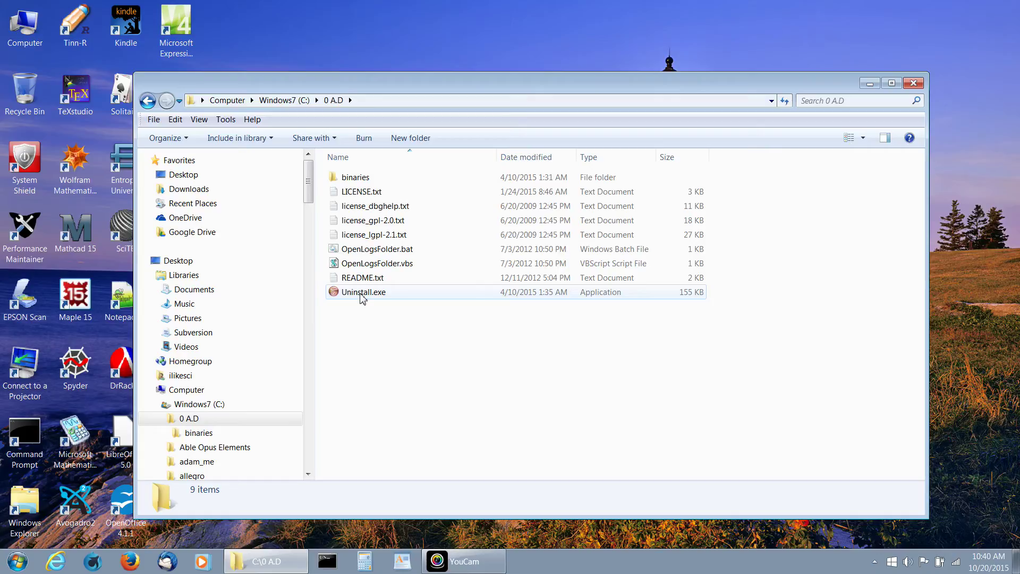
mouse_move(188, 419)
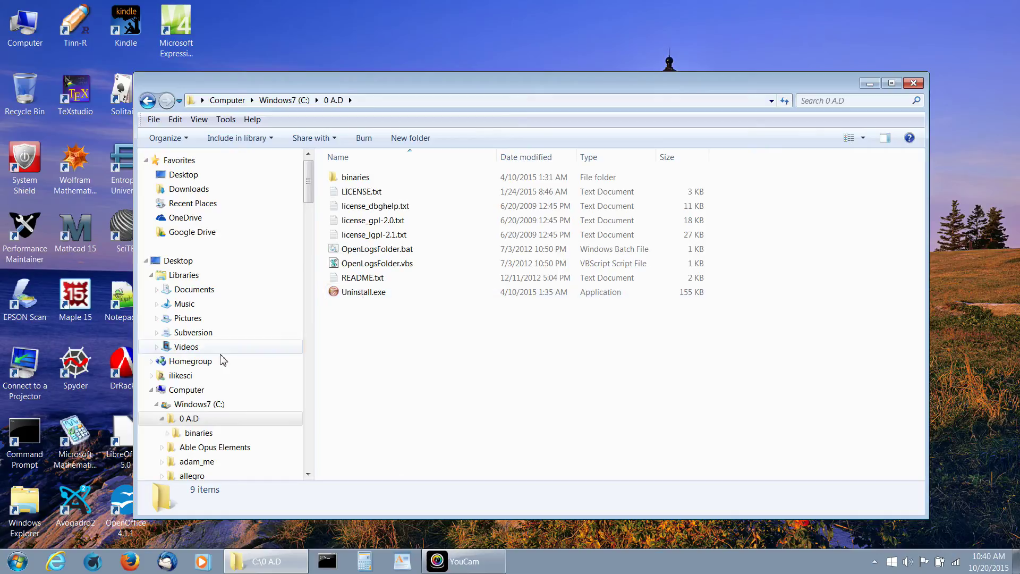
click(163, 419)
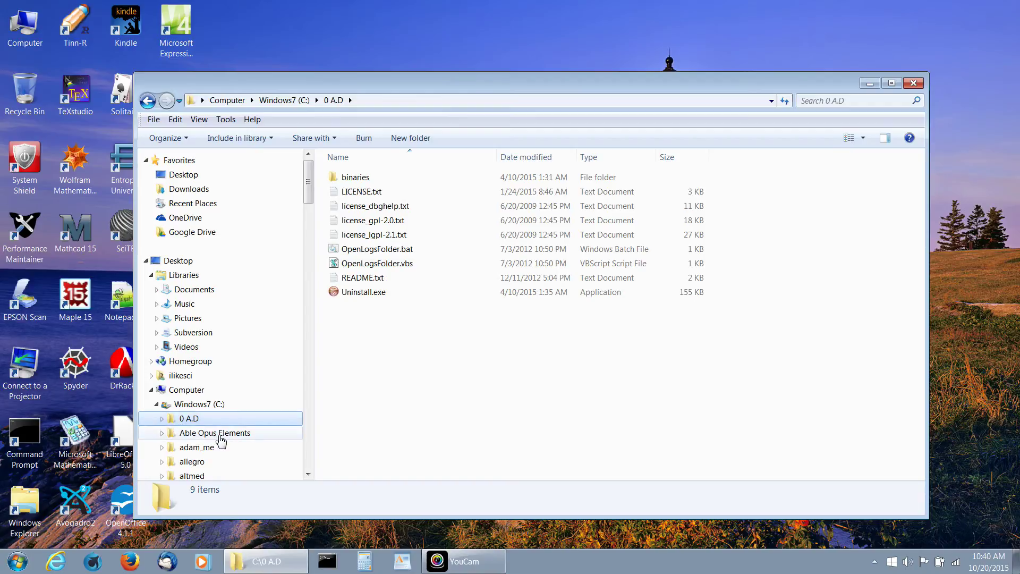
scroll(244, 413, down, 2)
scroll(245, 414, down, 3)
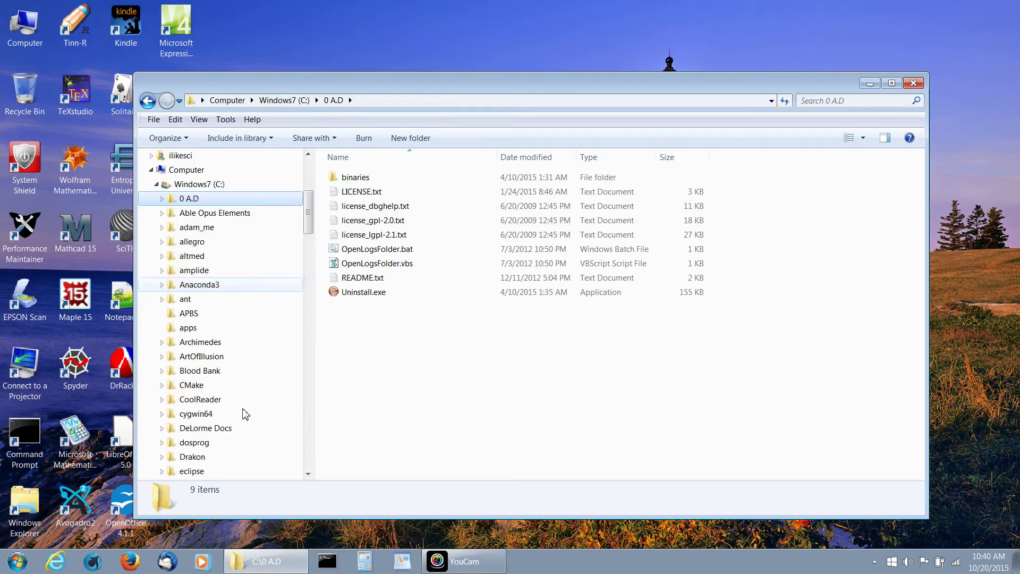
scroll(244, 413, down, 3)
scroll(245, 414, down, 3)
scroll(245, 414, down, 1)
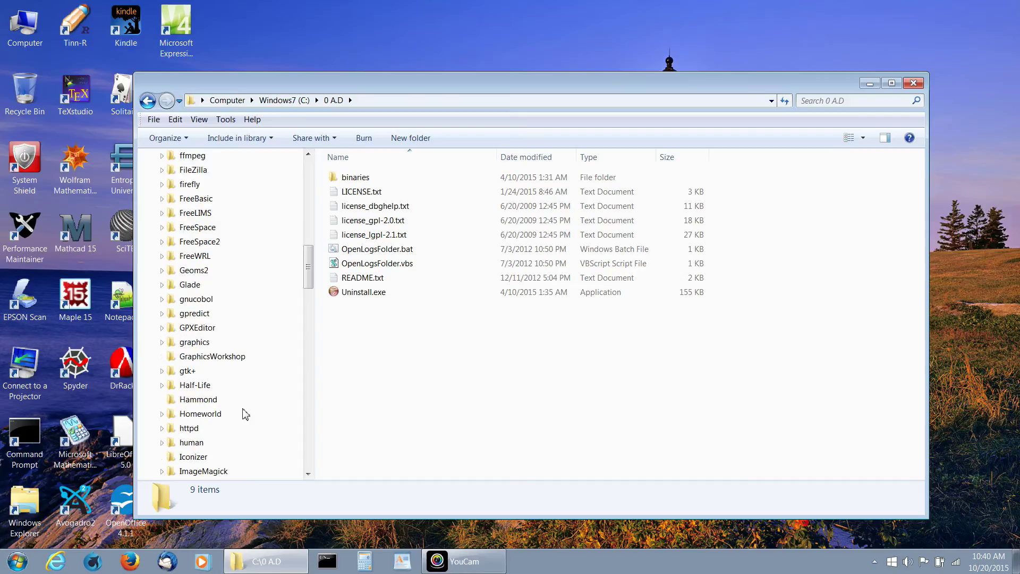
scroll(245, 414, down, 3)
scroll(244, 414, down, 3)
scroll(245, 414, down, 3)
scroll(245, 414, down, 2)
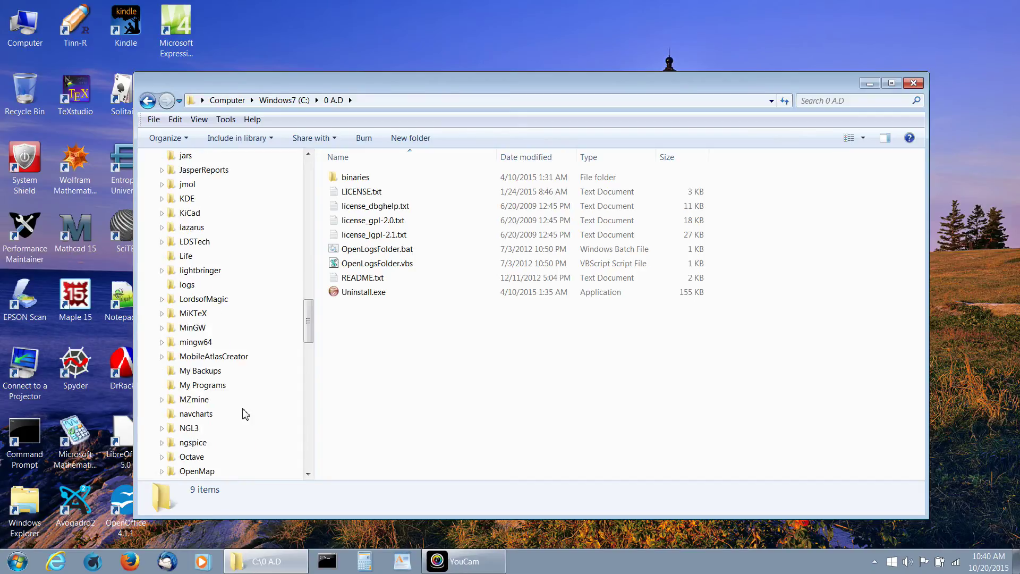
scroll(244, 413, down, 4)
scroll(245, 413, down, 2)
scroll(244, 414, down, 2)
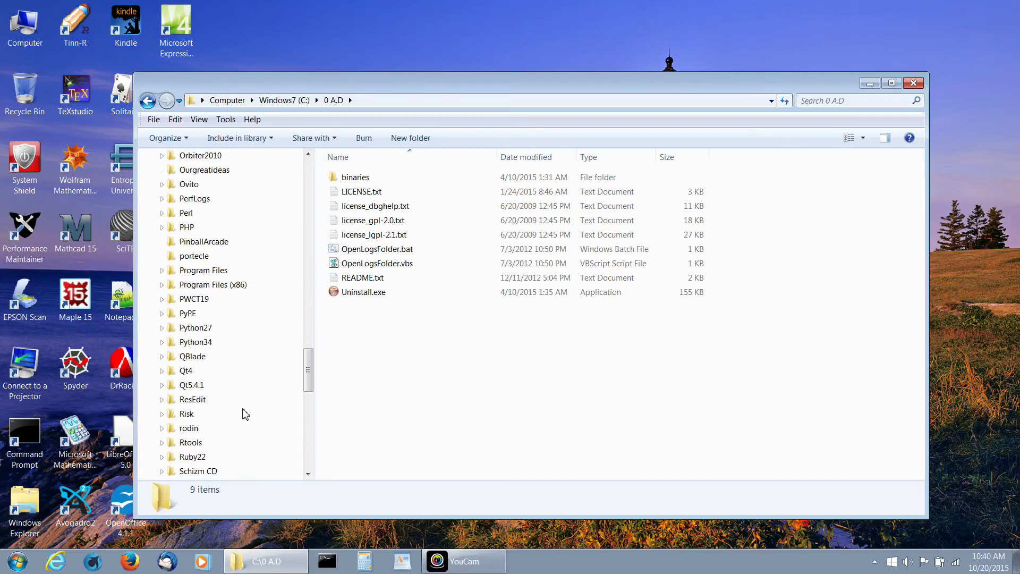
scroll(245, 414, down, 2)
scroll(245, 414, down, 1)
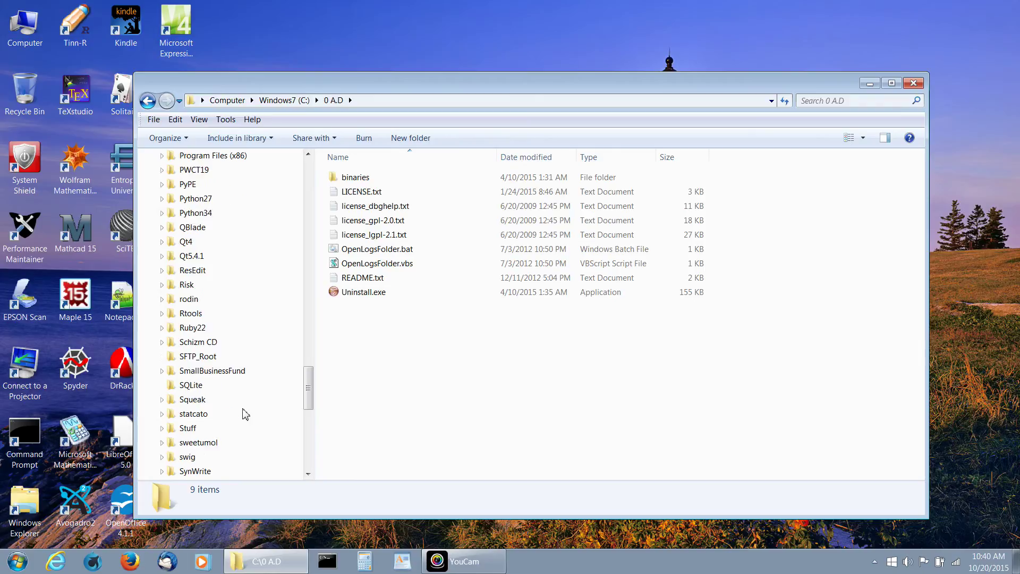
scroll(245, 414, down, 1)
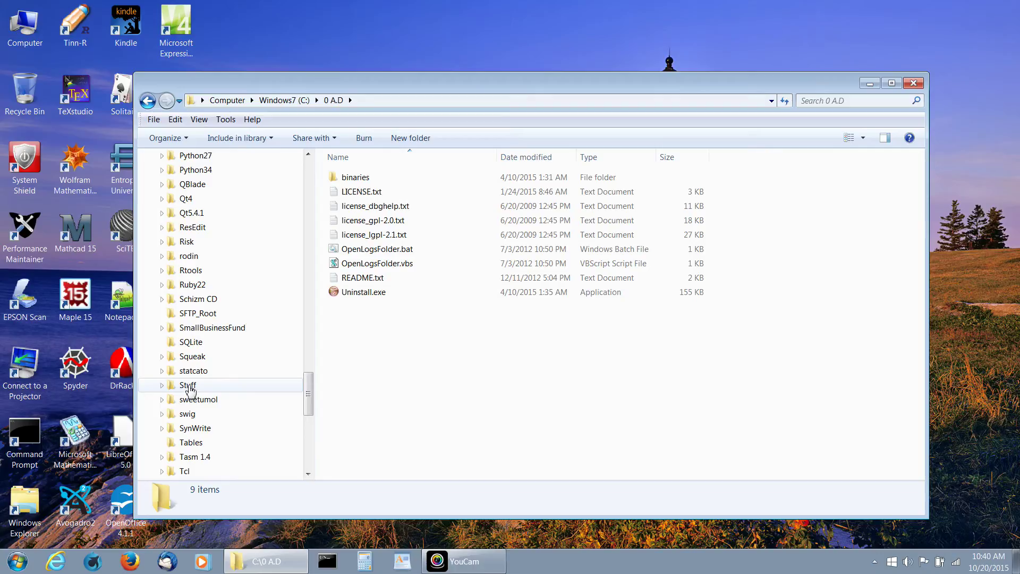
click(188, 385)
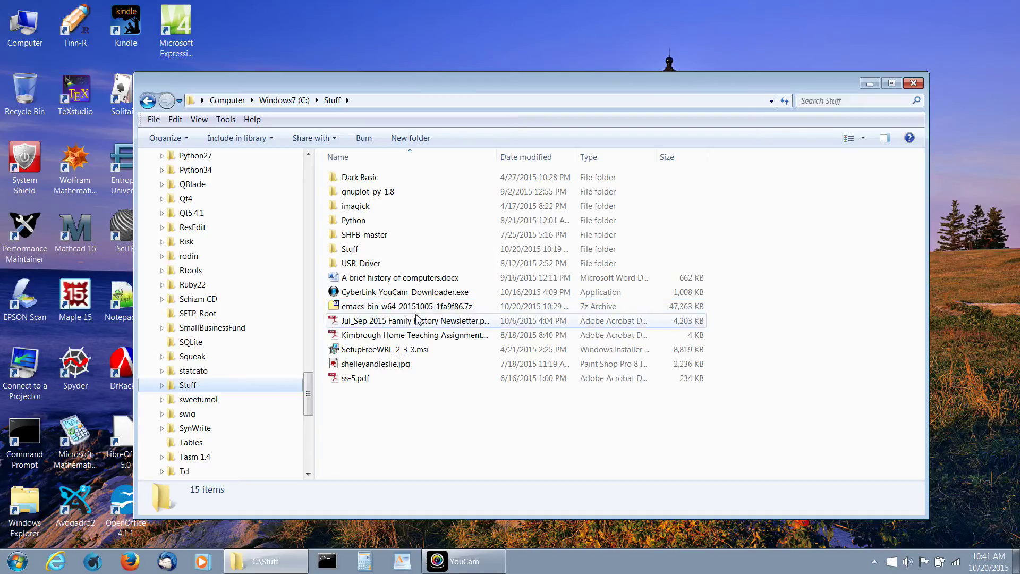
scroll(311, 174, up, 5)
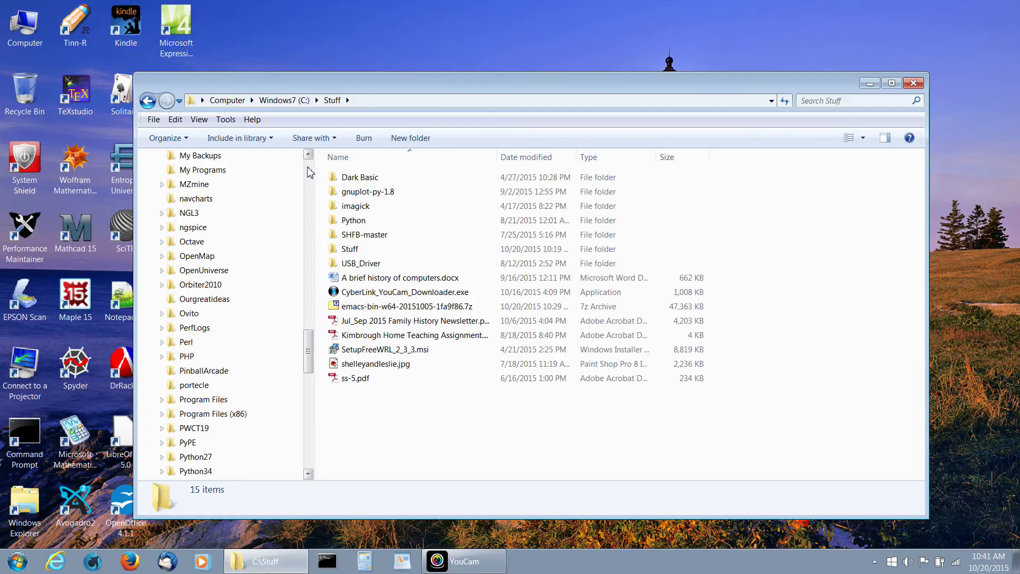
scroll(312, 173, up, 5)
scroll(309, 170, up, 3)
scroll(310, 169, up, 5)
scroll(309, 170, up, 2)
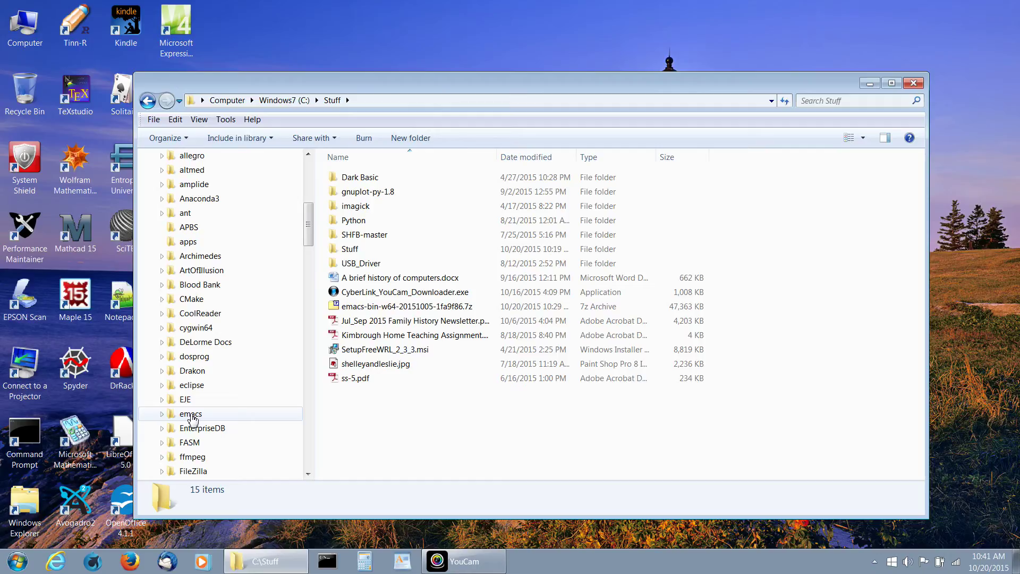
- Open C:\emacs to show its bin, libexec, share and var subfolders
click(192, 414)
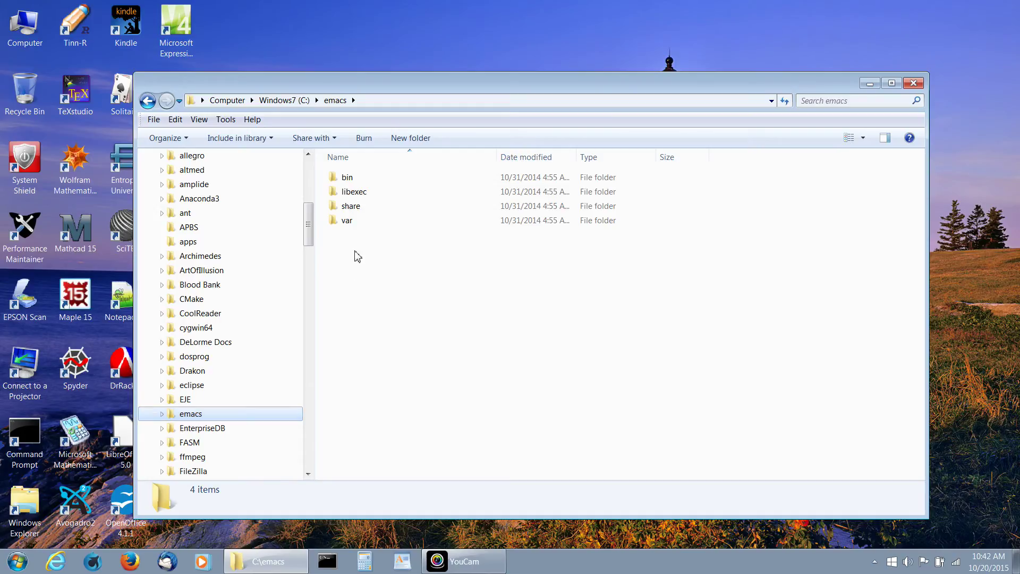
click(350, 177)
double_click(351, 176)
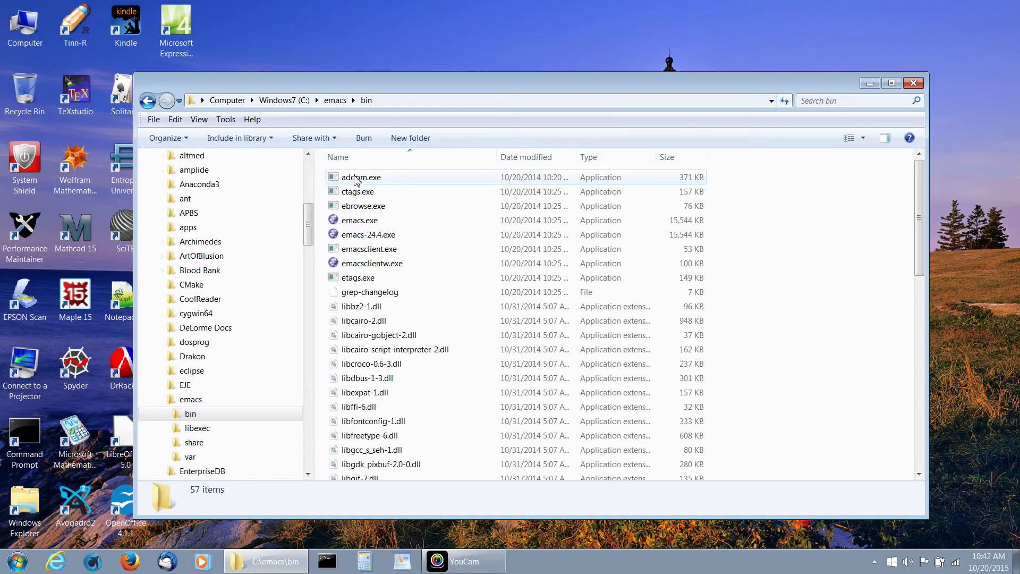
double_click(359, 220)
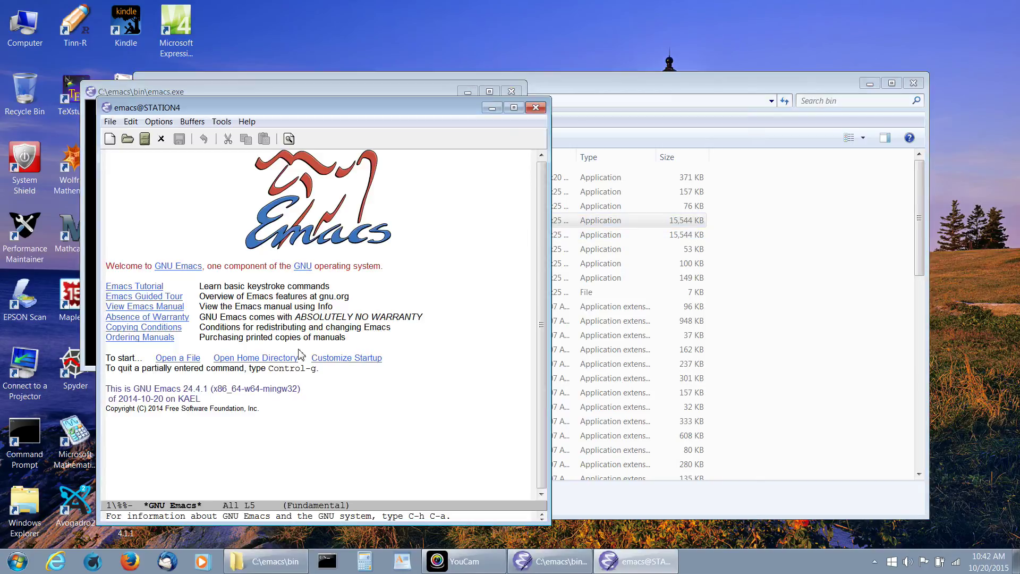
click(534, 109)
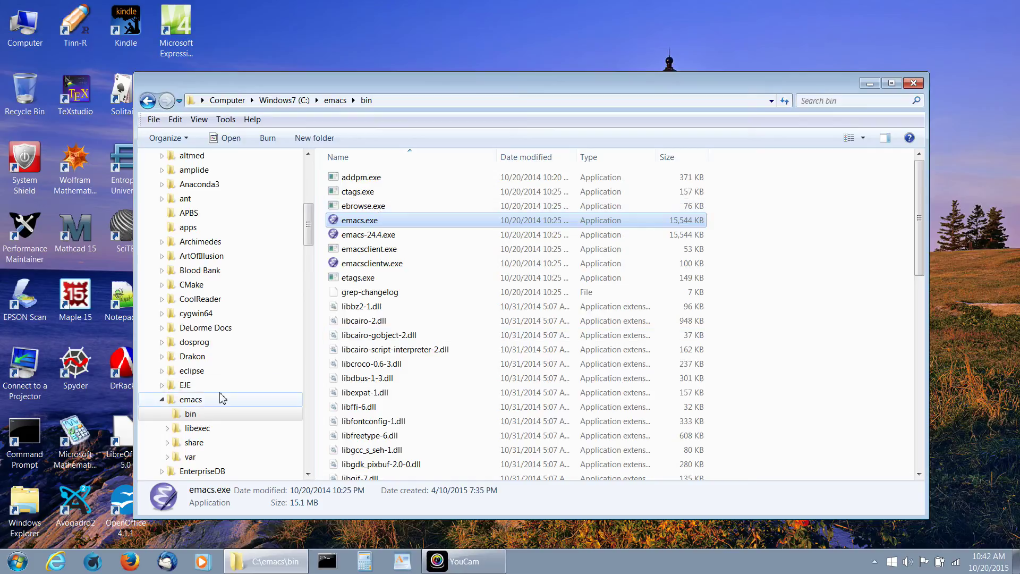
click(190, 400)
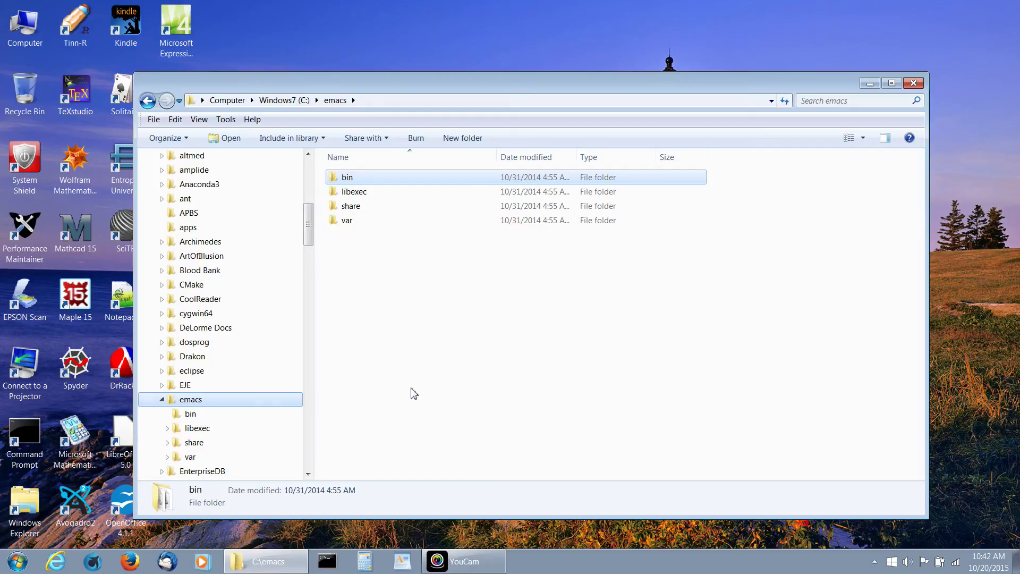
- Delete the emacs folder but decline the Recycle Bin confirmation, then close Explorer
right_click(190, 400)
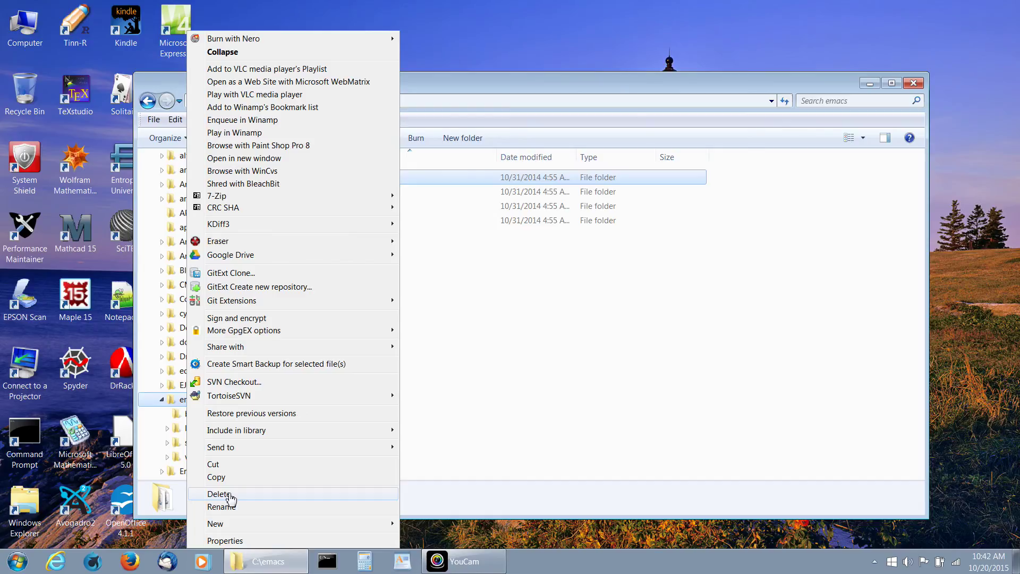
click(559, 387)
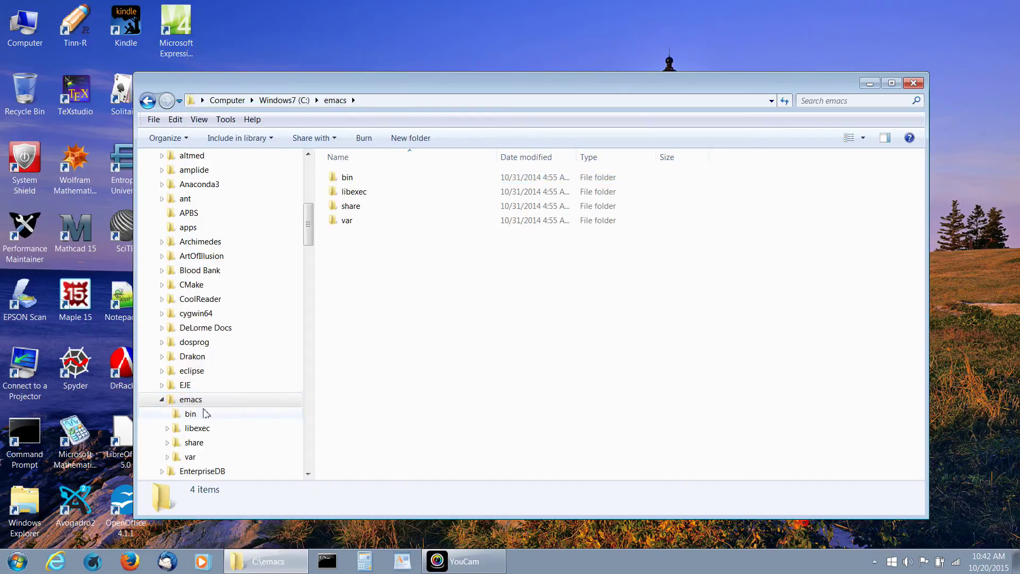
click(192, 400)
right_click(193, 403)
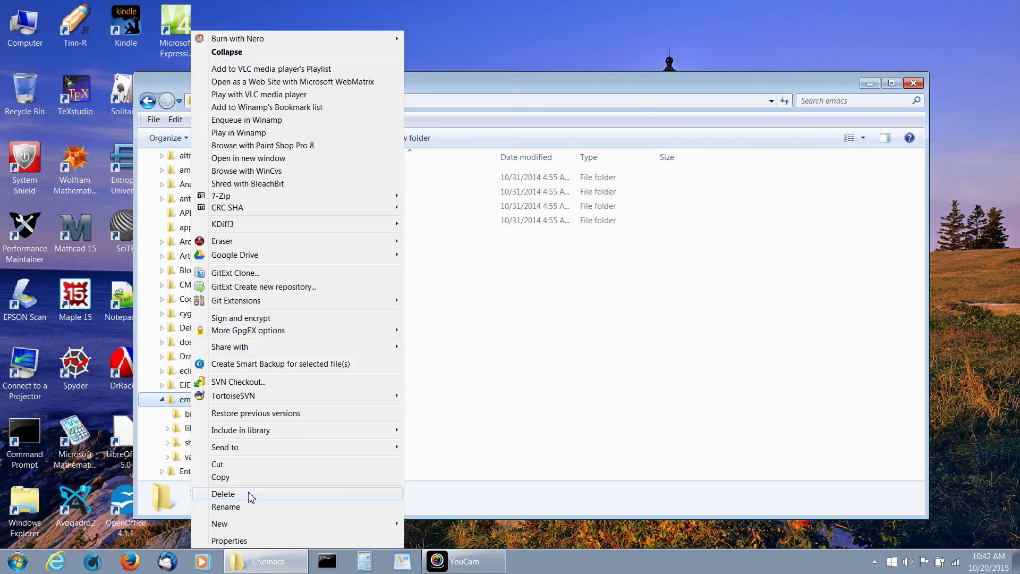
click(223, 494)
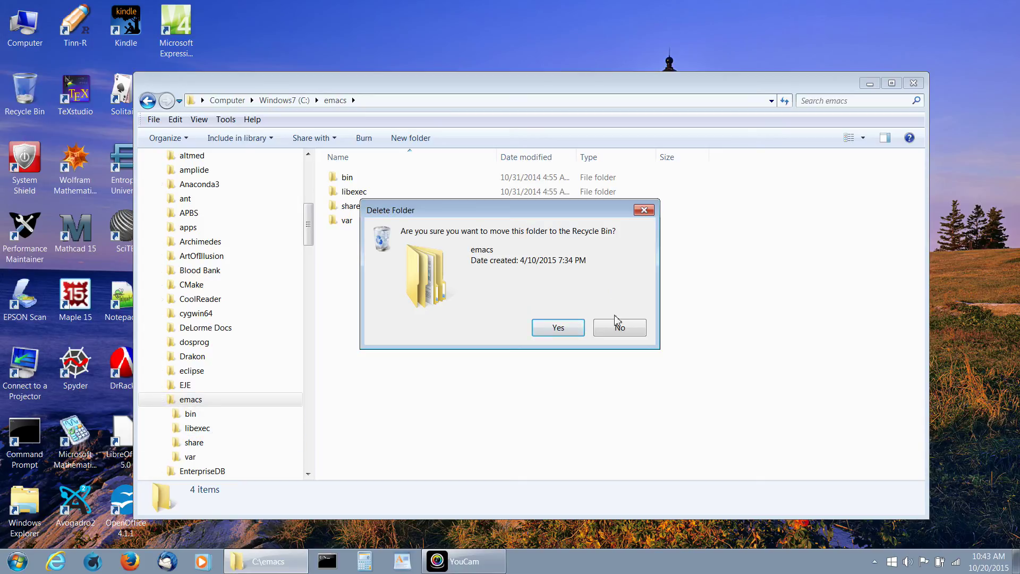
click(619, 327)
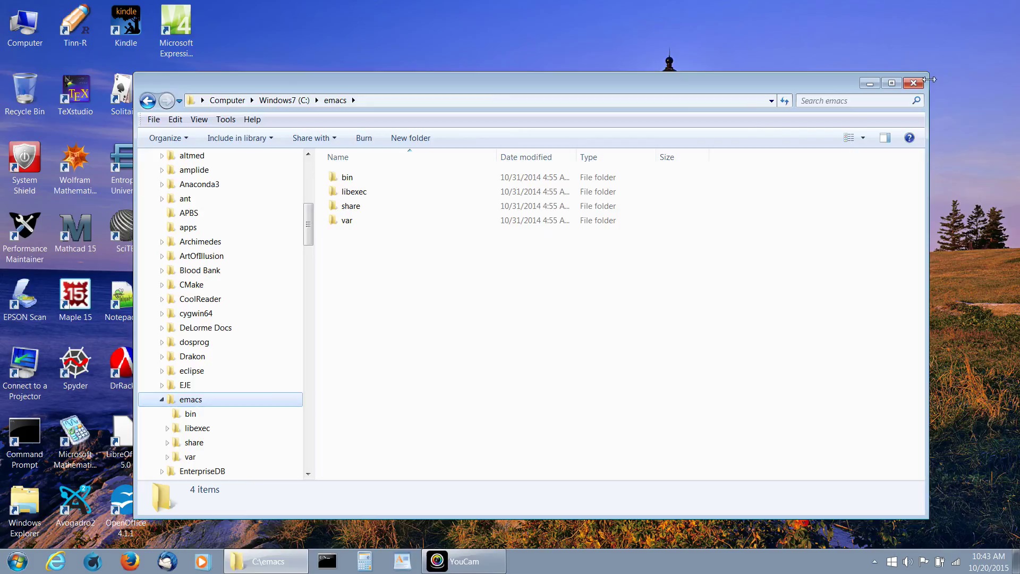
click(914, 83)
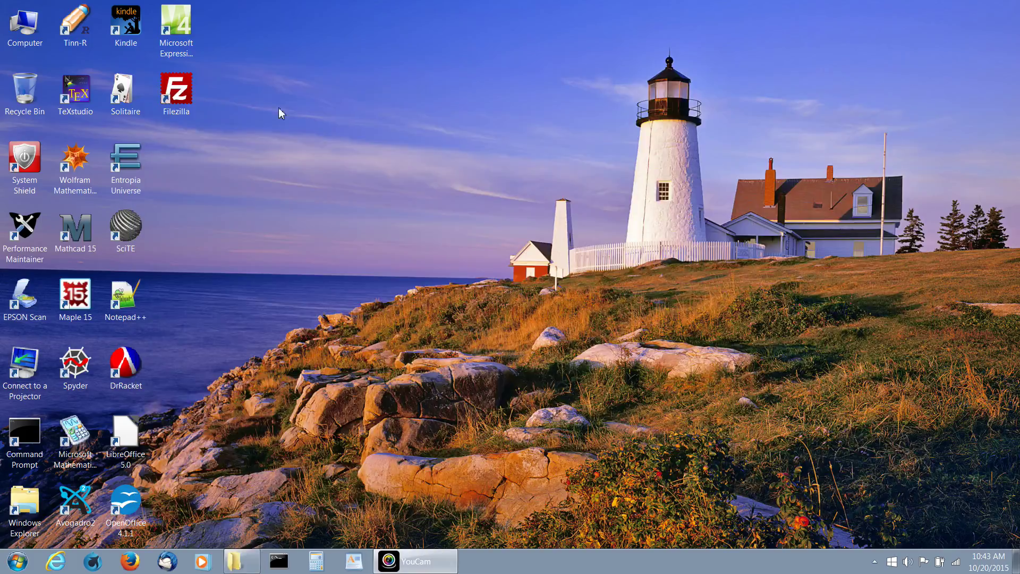
right_click(29, 101)
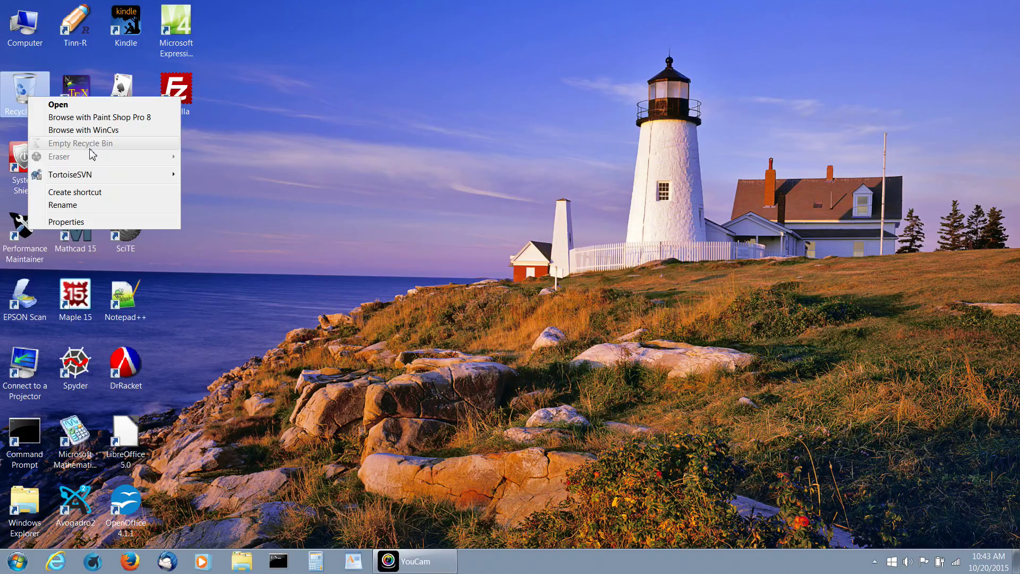
click(495, 229)
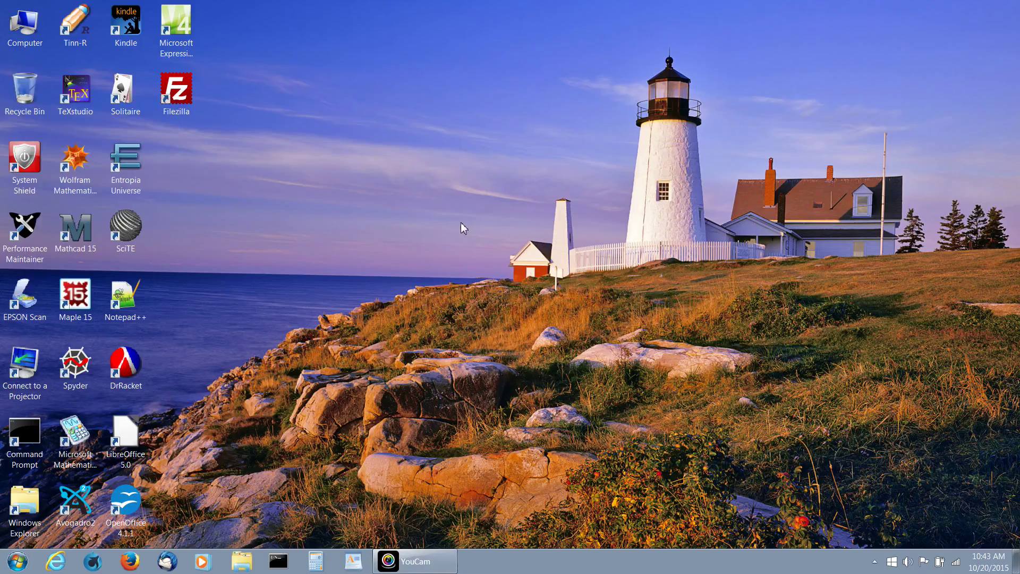